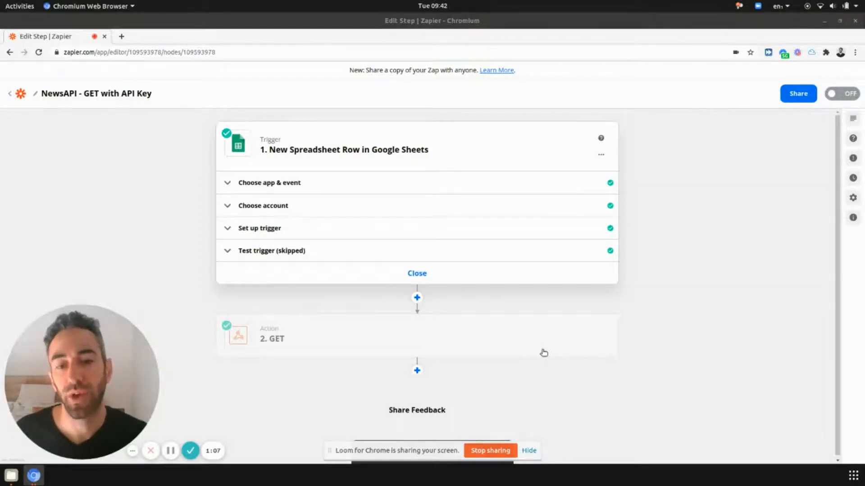
# Open the 2. GET action and expand its Set up action fields.
pyautogui.moveTo(332, 332)
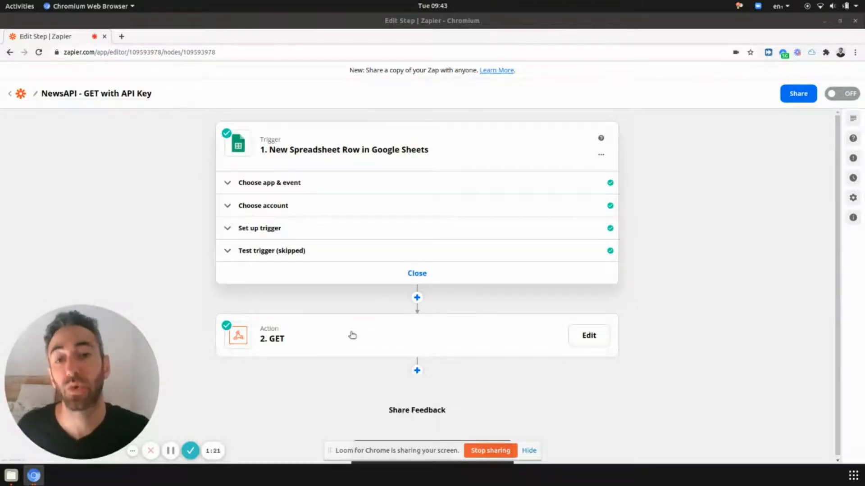
pyautogui.click(352, 335)
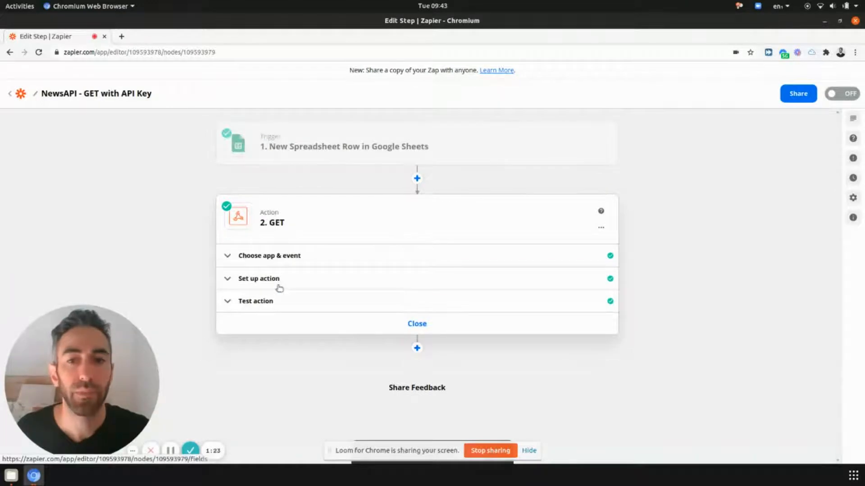
pyautogui.click(279, 286)
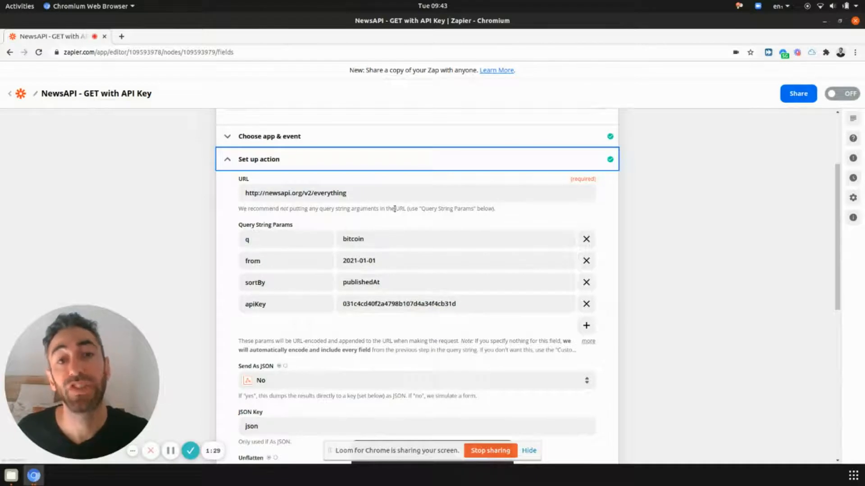
pyautogui.click(427, 190)
pyautogui.write('?')
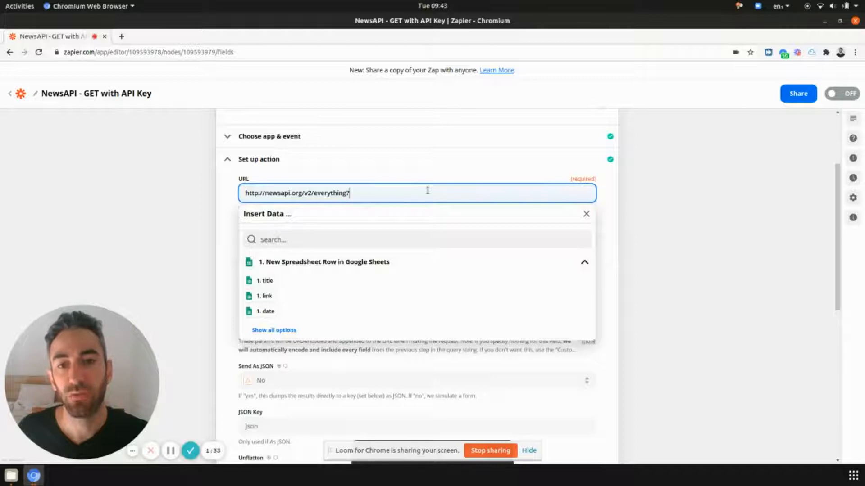
pyautogui.write('asdasda=asdas')
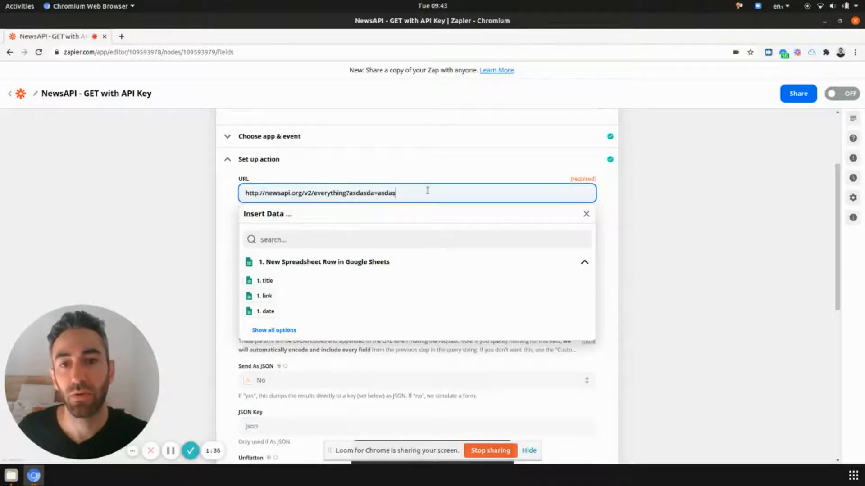
pyautogui.write('djk&')
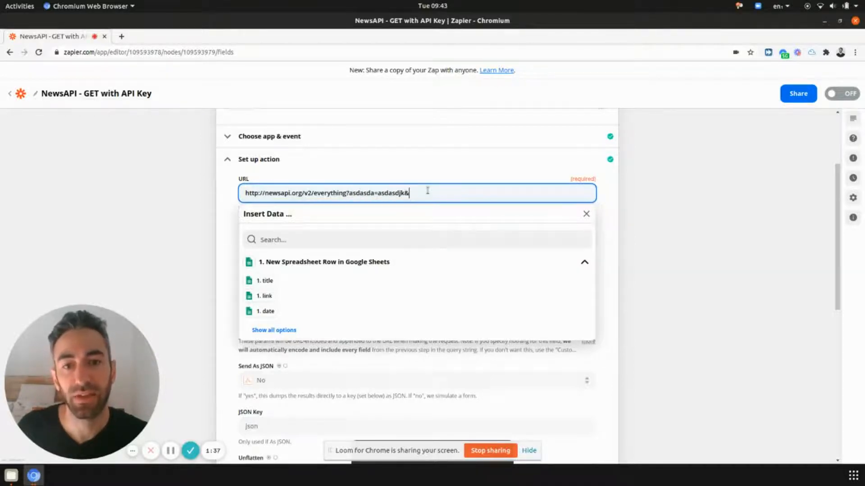
pyautogui.write('asdasd')
pyautogui.press('BackSpace')
pyautogui.press('BackSpace')
pyautogui.press('BackSpace')
pyautogui.press('BackSpace')
pyautogui.press('BackSpace')
pyautogui.press('BackSpace')
pyautogui.press('BackSpace')
pyautogui.press('BackSpace')
pyautogui.press('BackSpace')
pyautogui.press('BackSpace')
pyautogui.press('BackSpace')
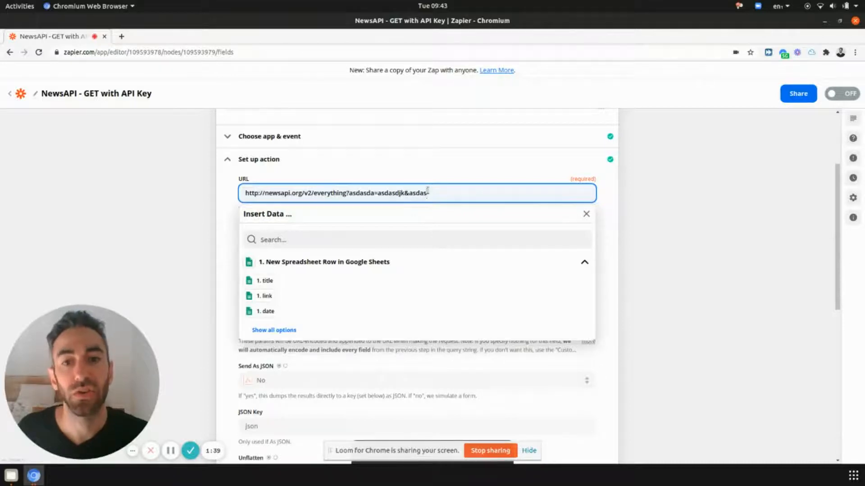
pyautogui.press('BackSpace')
pyautogui.press('BackSpace')
pyautogui.press('BackSpace')
pyautogui.press('BackSpace')
pyautogui.press('BackSpace')
pyautogui.press('BackSpace')
pyautogui.press('BackSpace')
pyautogui.press('BackSpace')
pyautogui.press('BackSpace')
pyautogui.press('BackSpace')
pyautogui.press('BackSpace')
pyautogui.press('BackSpace')
pyautogui.press('BackSpace')
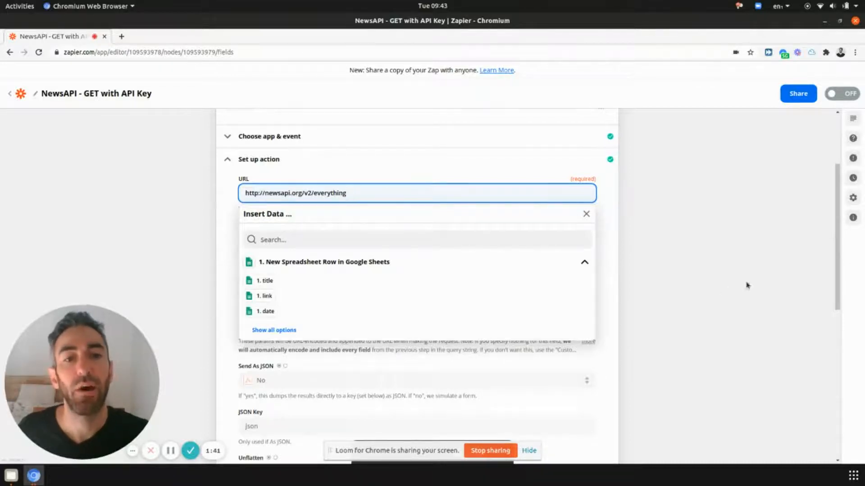
pyautogui.click(807, 293)
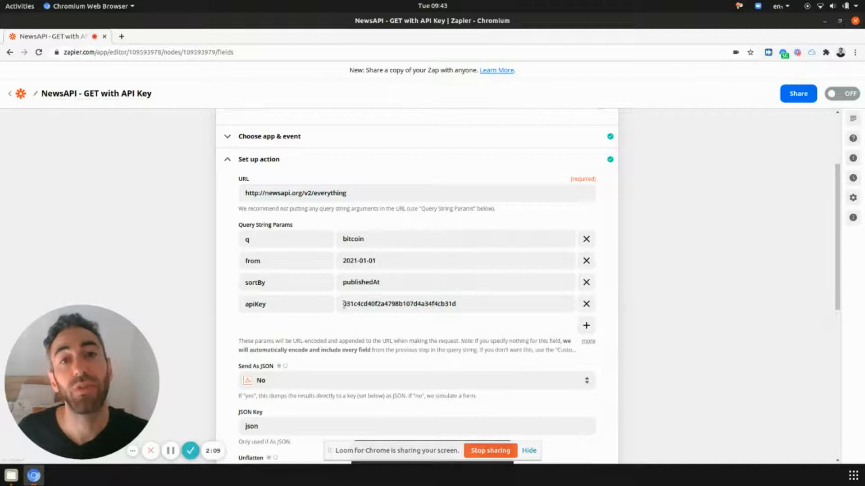
# Enter a sample username|password pair in Basic Auth, then clear the field again.
pyautogui.scroll(-3, 382, 309)
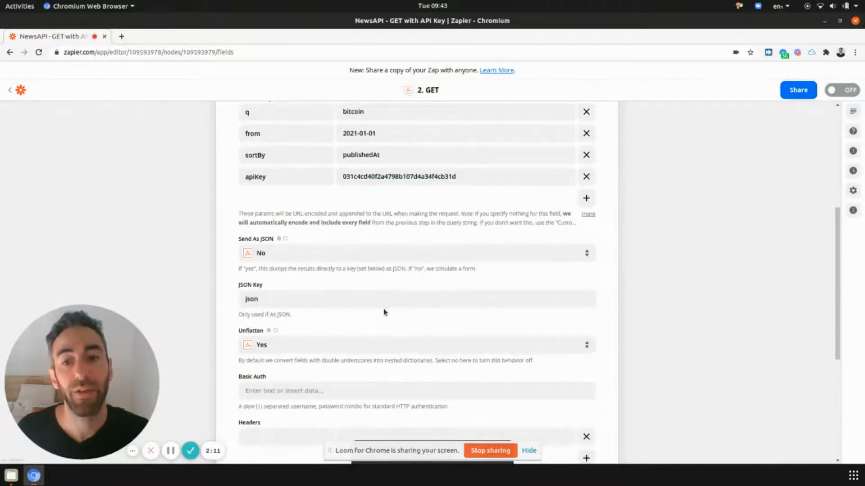
pyautogui.scroll(-2, 383, 309)
pyautogui.scroll(-3, 383, 309)
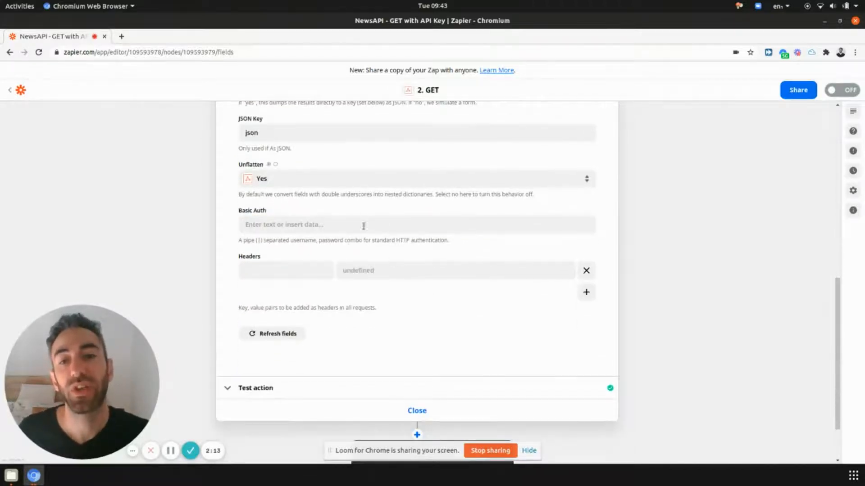
pyautogui.click(300, 225)
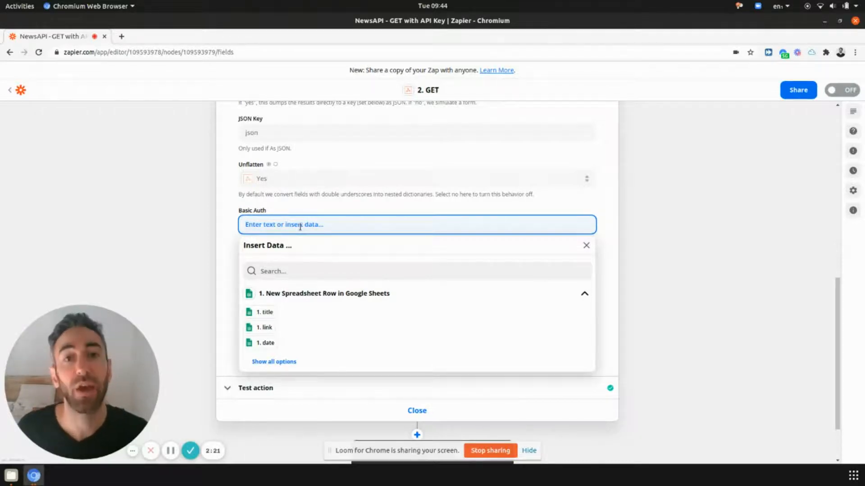
pyautogui.write('gavin|')
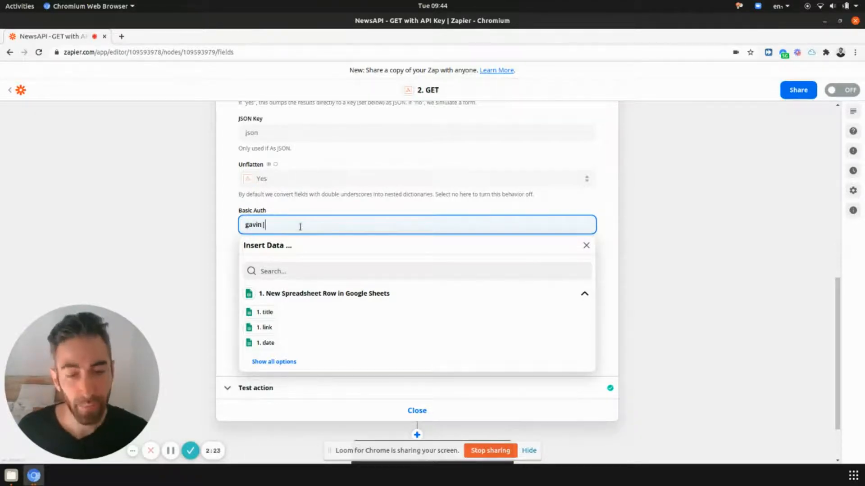
pyautogui.write('password123')
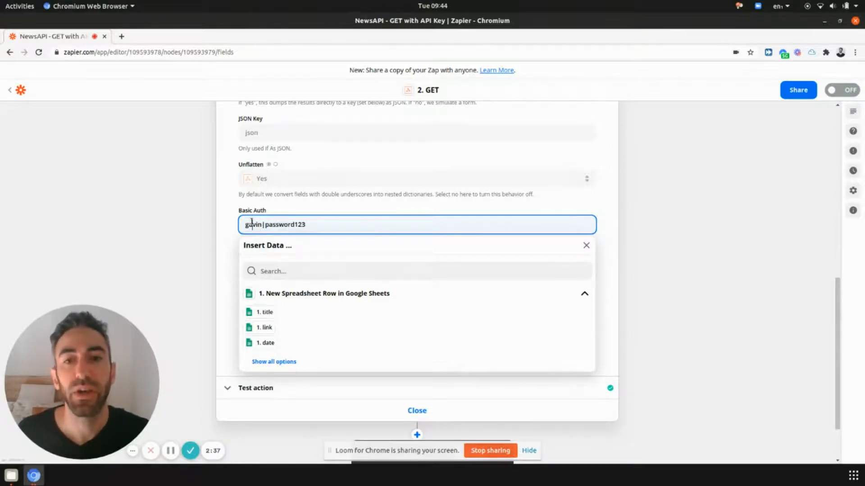
pyautogui.click(320, 214)
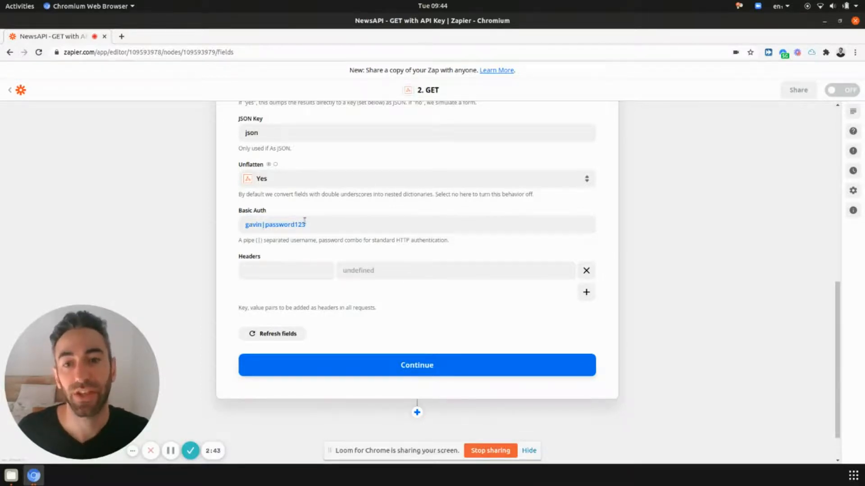
pyautogui.click(319, 225)
# Add an X_API_KEY header with a dummy value, then delete both name and value.
pyautogui.click(211, 289)
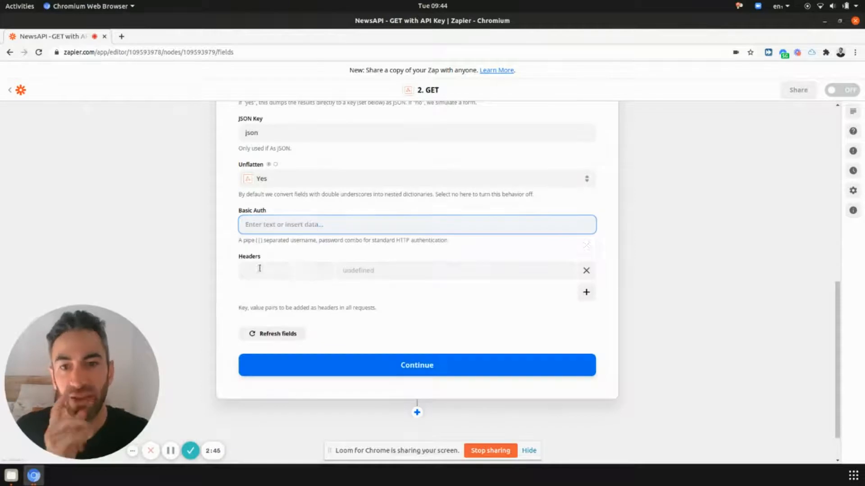
pyautogui.click(297, 264)
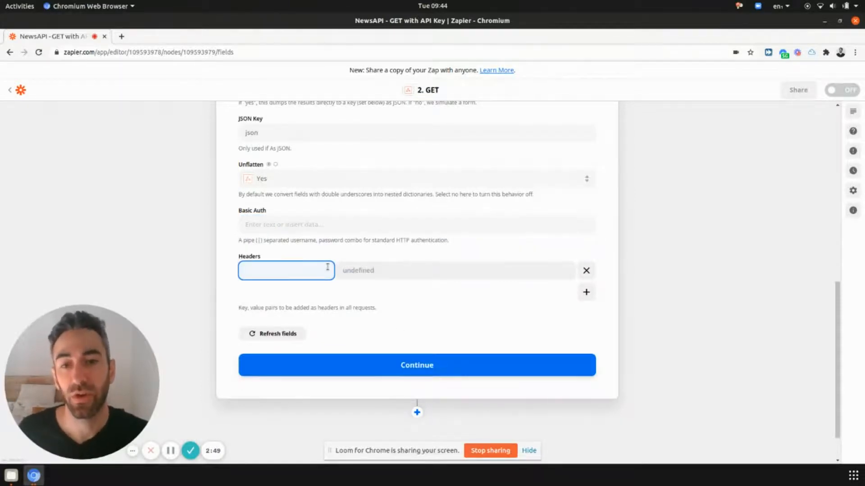
pyautogui.write('X_API_KEY')
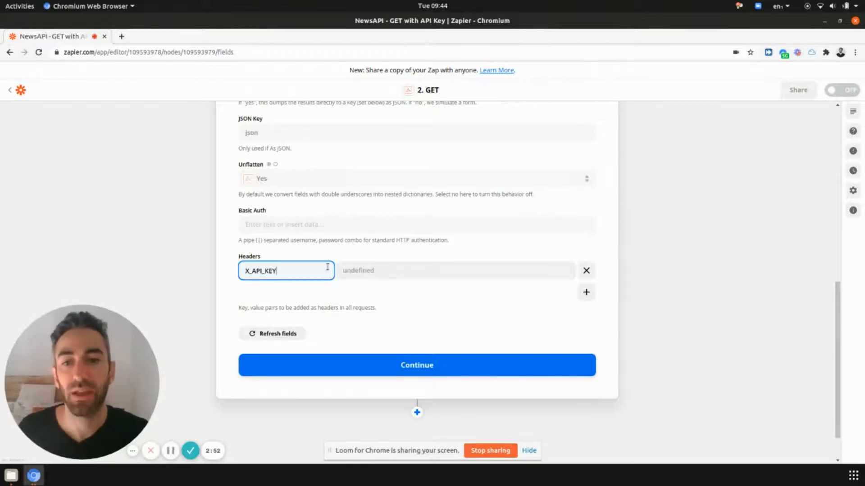
pyautogui.press('Tab')
pyautogui.write('sdasdasdsa')
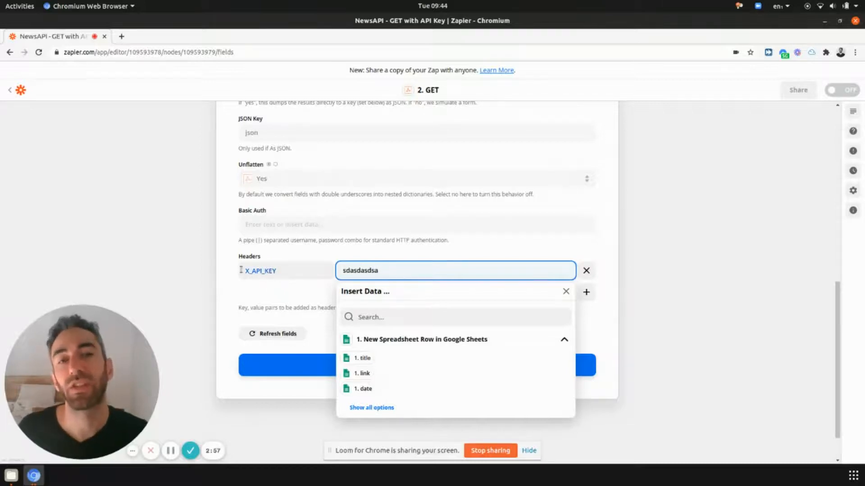
pyautogui.hotkey('ctrl', 'a')
pyautogui.press('BackSpace')
pyautogui.click(288, 269)
pyautogui.hotkey('ctrl', 'a')
pyautogui.press('BackSpace')
pyautogui.click(197, 253)
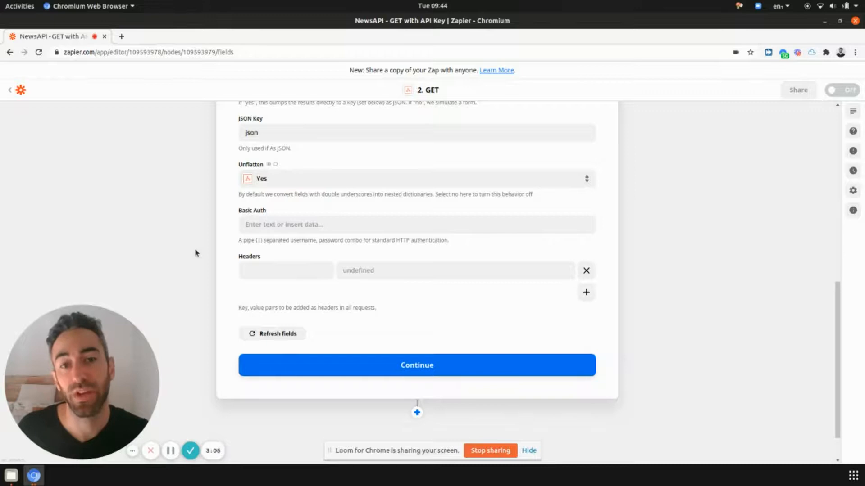
# Check the apiKey query parameter and continue to the test, which returns status ok with 4071 results.
pyautogui.scroll(6, 383, 293)
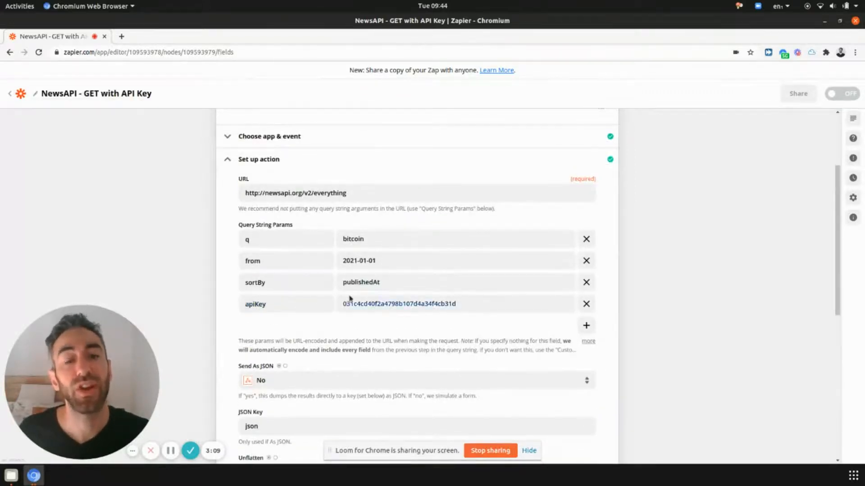
pyautogui.scroll(-5, 277, 255)
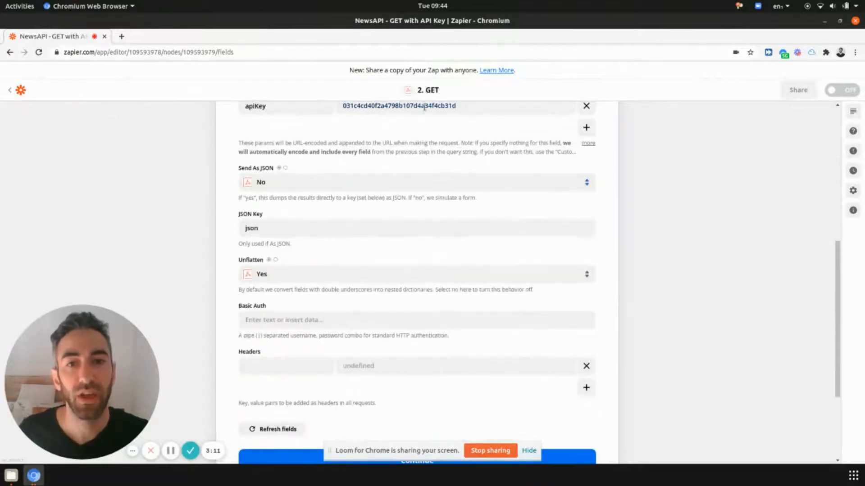
pyautogui.click(426, 108)
pyautogui.click(173, 229)
pyautogui.scroll(-5, 280, 324)
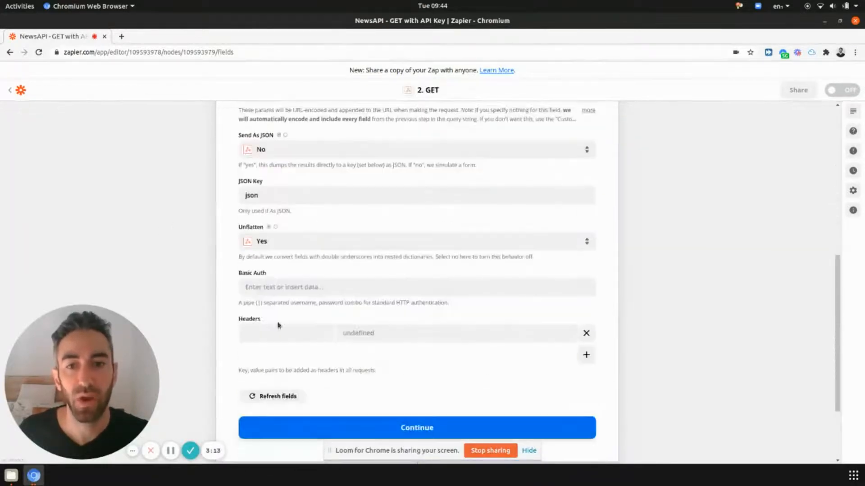
pyautogui.click(356, 436)
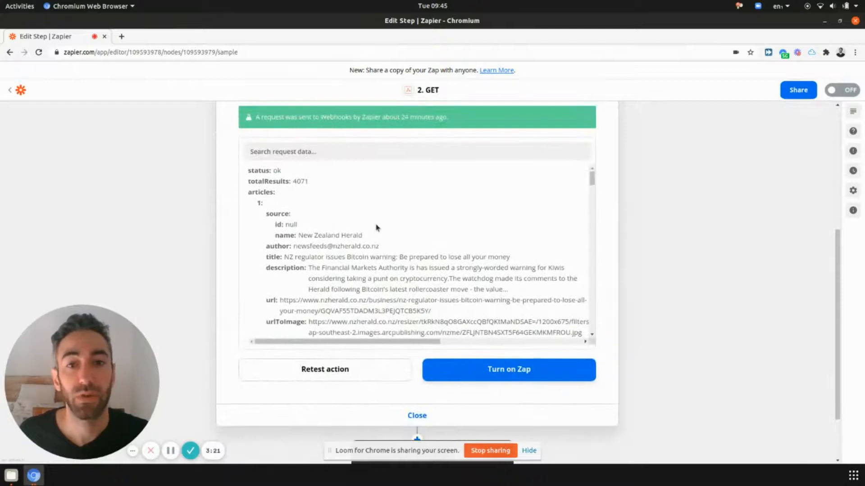
# Retest the GET action and review the response: status ok, 4076 totalResults and the articles list.
pyautogui.click(355, 379)
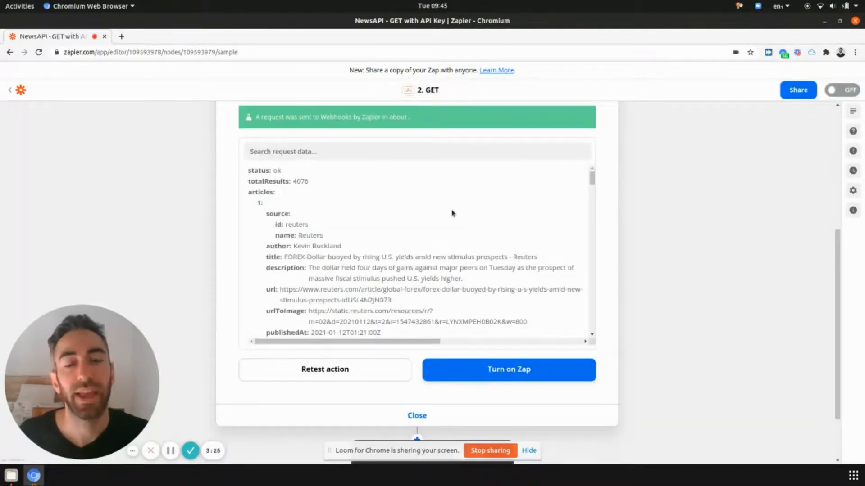
pyautogui.moveTo(591, 175); pyautogui.dragTo(591, 174)
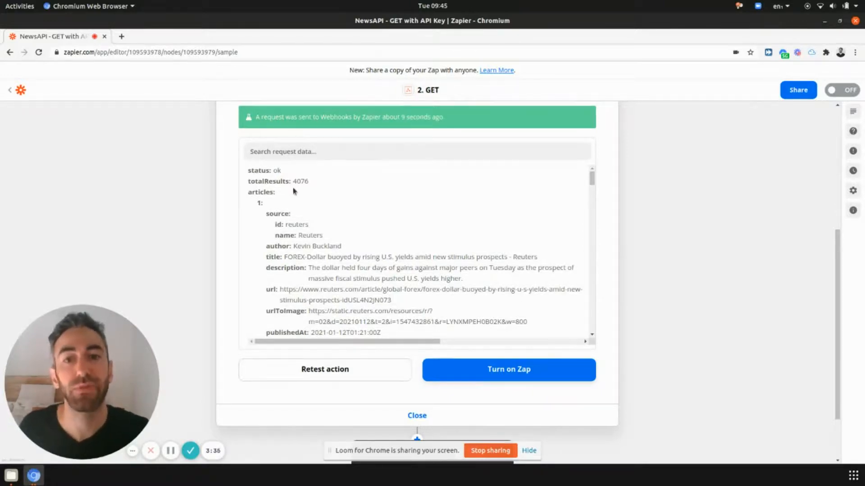
pyautogui.doubleClick(254, 181)
pyautogui.scroll(-1, 255, 182)
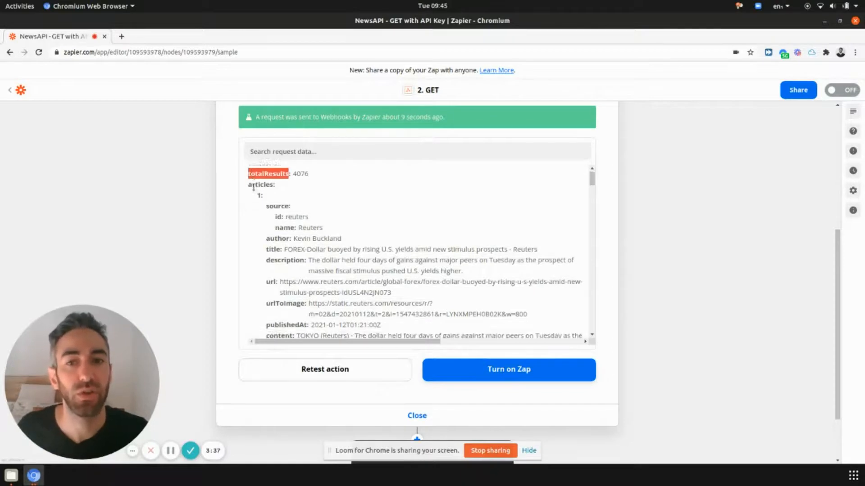
pyautogui.doubleClick(260, 168)
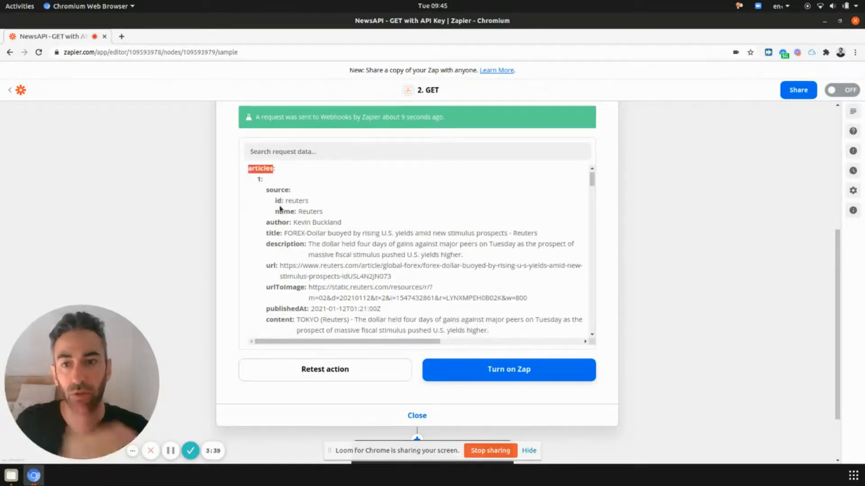
pyautogui.scroll(-12, 314, 218)
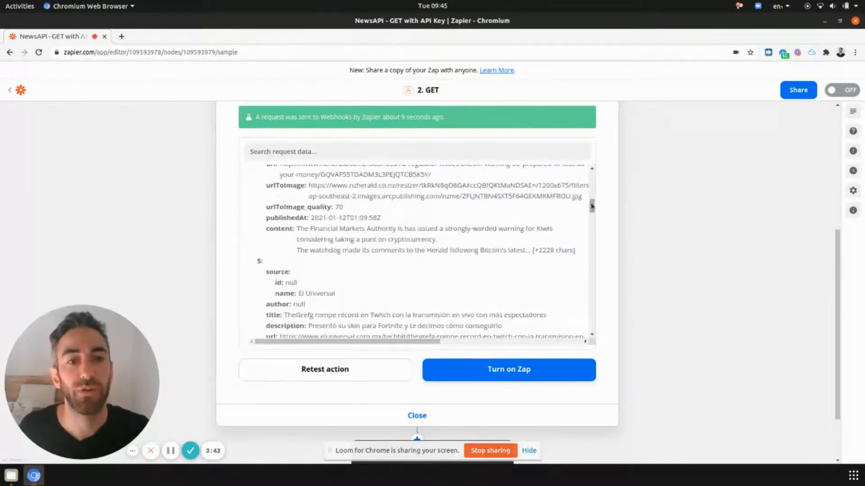
pyautogui.scroll(12, 470, 216)
pyautogui.click(248, 246)
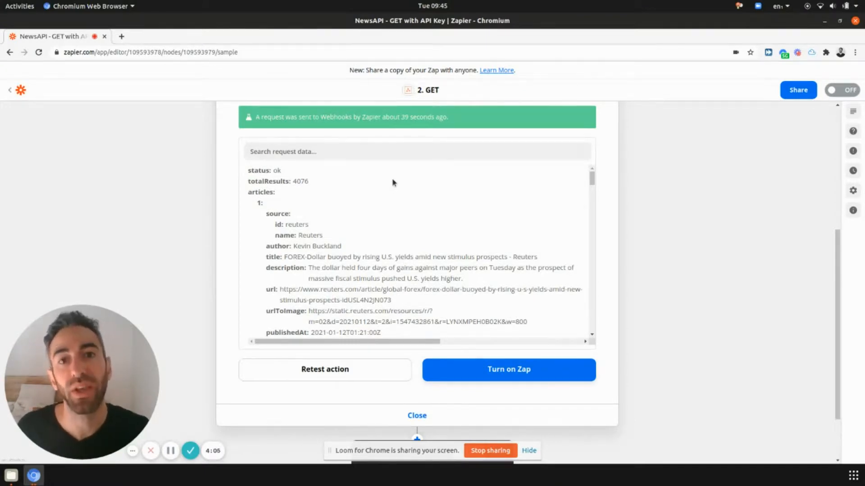
pyautogui.scroll(4, 211, 233)
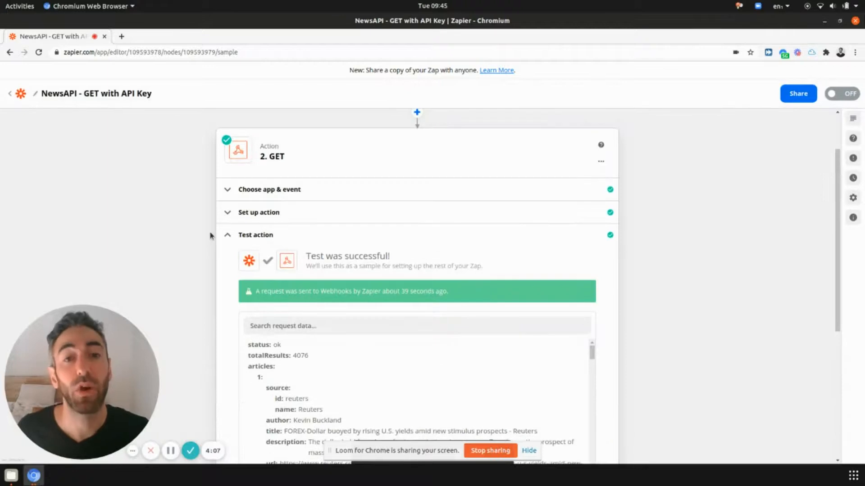
# Replace the apiKey query parameter value with the dummy key 123123123.
pyautogui.click(275, 213)
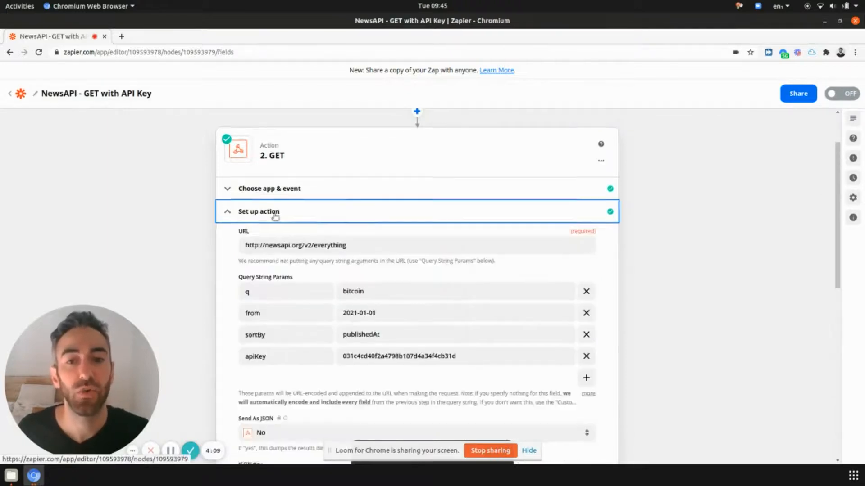
pyautogui.doubleClick(390, 278)
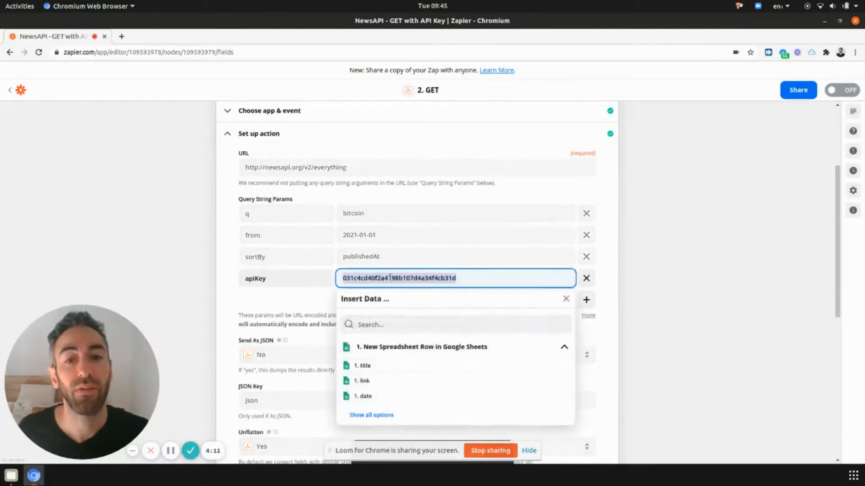
pyautogui.write('123123123')
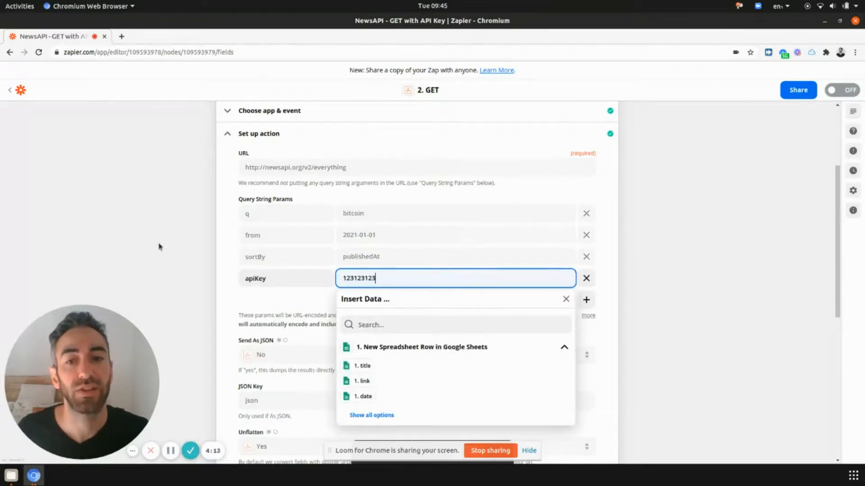
pyautogui.click(159, 247)
pyautogui.scroll(-8, 285, 292)
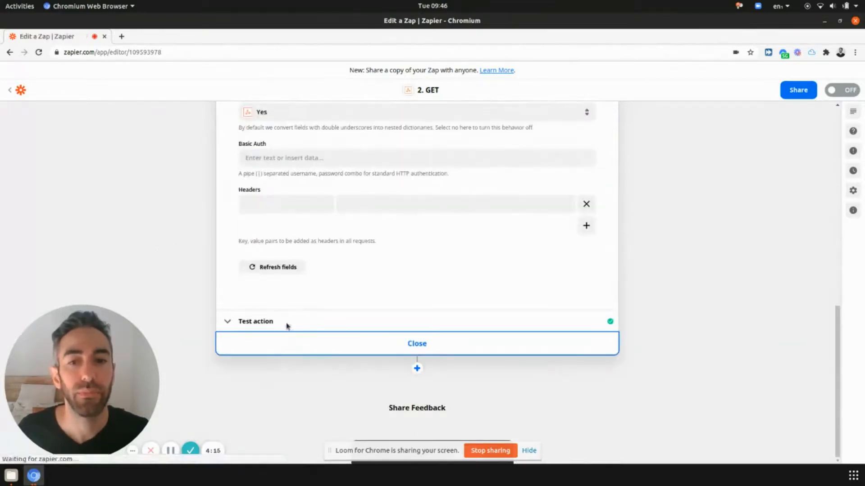
# Retest the GET action and inspect the resulting invalid API key error.
pyautogui.click(293, 216)
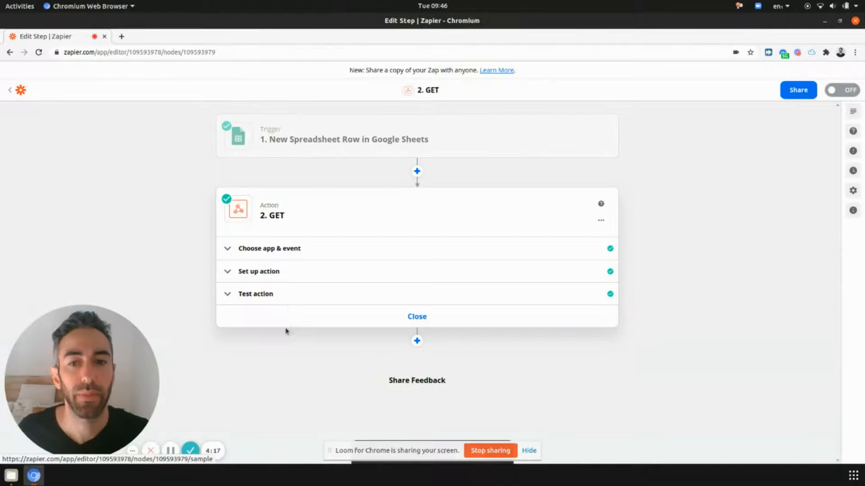
pyautogui.click(295, 296)
pyautogui.scroll(-5, 299, 295)
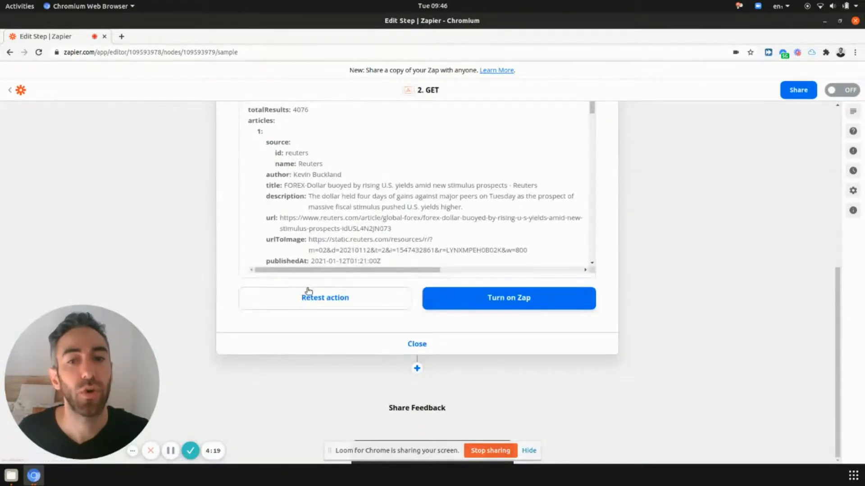
pyautogui.click(309, 292)
pyautogui.moveTo(452, 181); pyautogui.dragTo(397, 182)
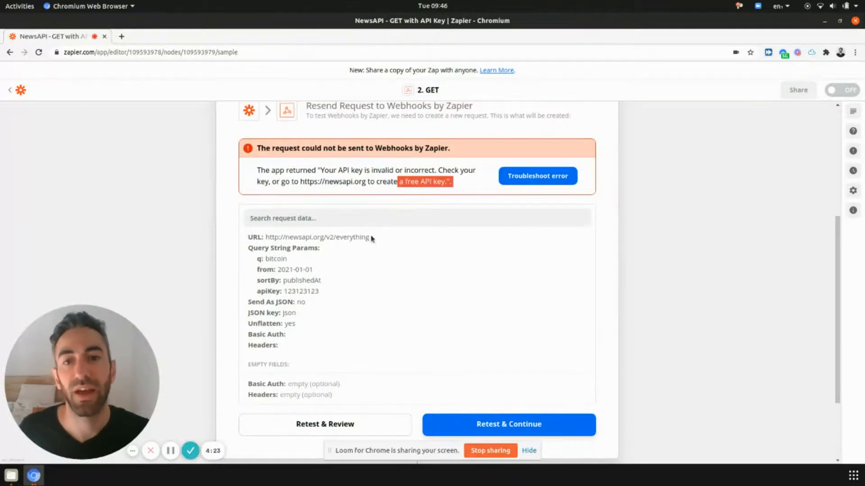
pyautogui.scroll(5, 372, 239)
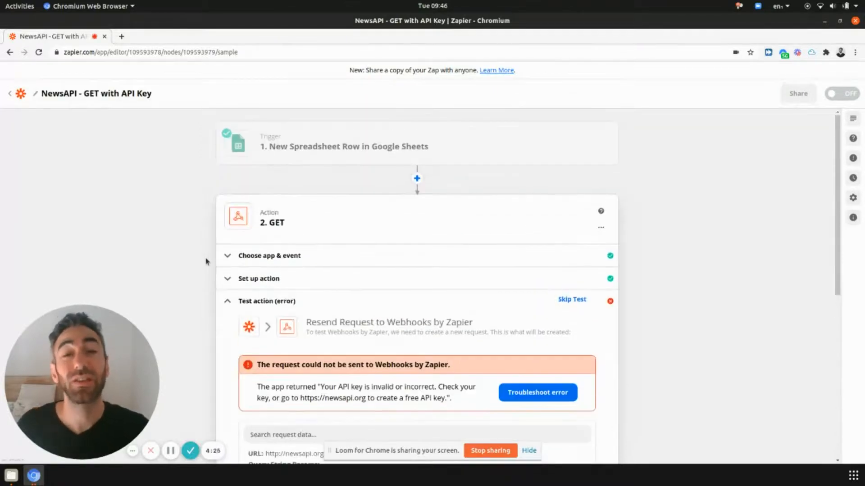